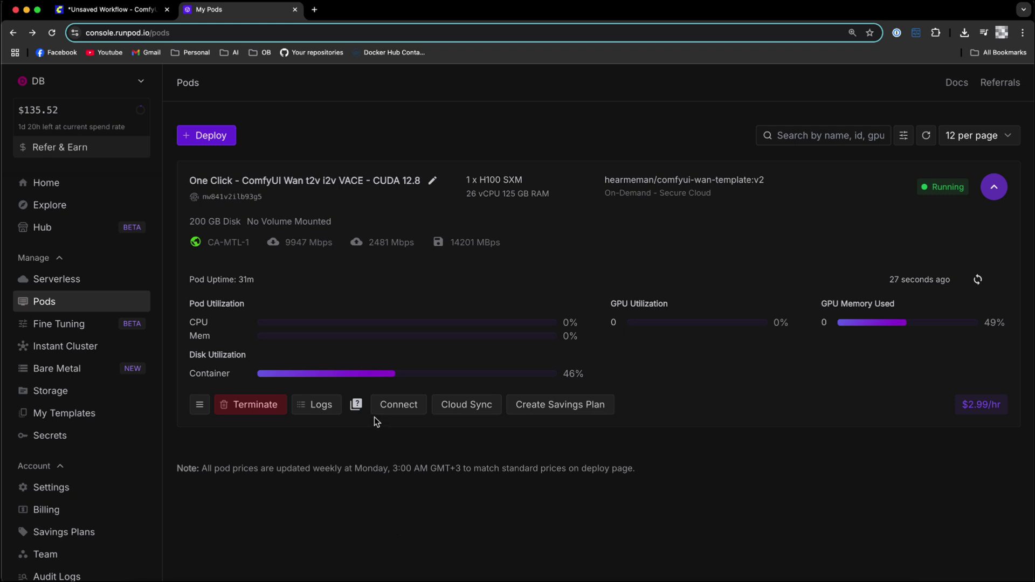
# Bring up the connection options for the running ComfyUI Wan pod
pyautogui.click(387, 407)
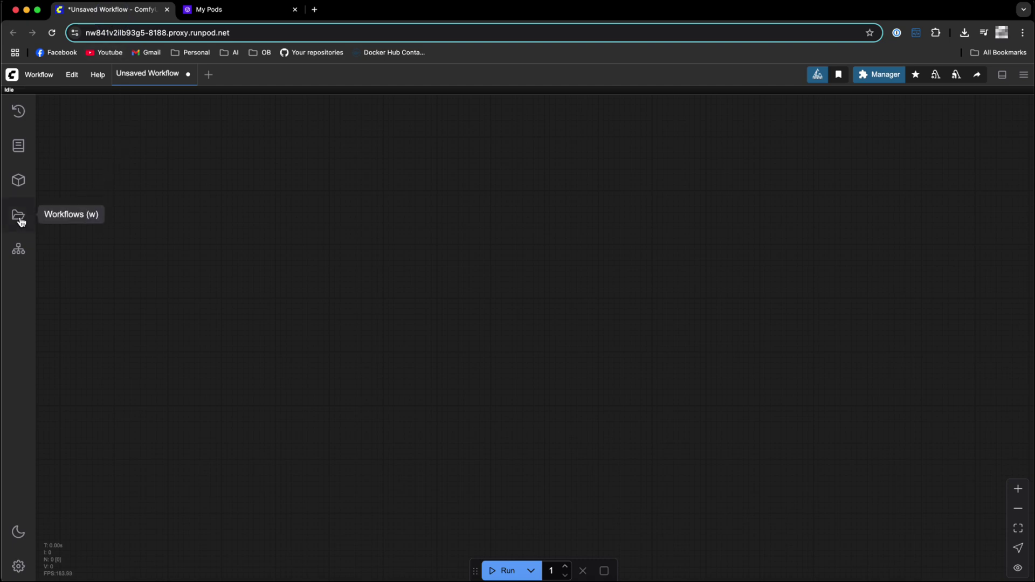
# Load Wrapper-SelfForcing-TextToVideo-60FPS.json from the Workflows sidebar
pyautogui.click(19, 218)
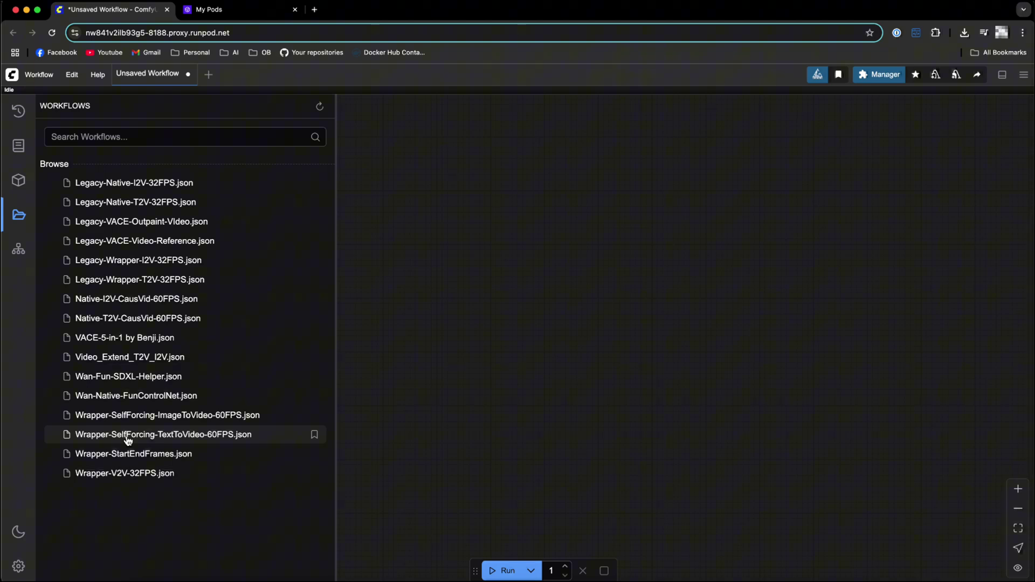
pyautogui.click(127, 440)
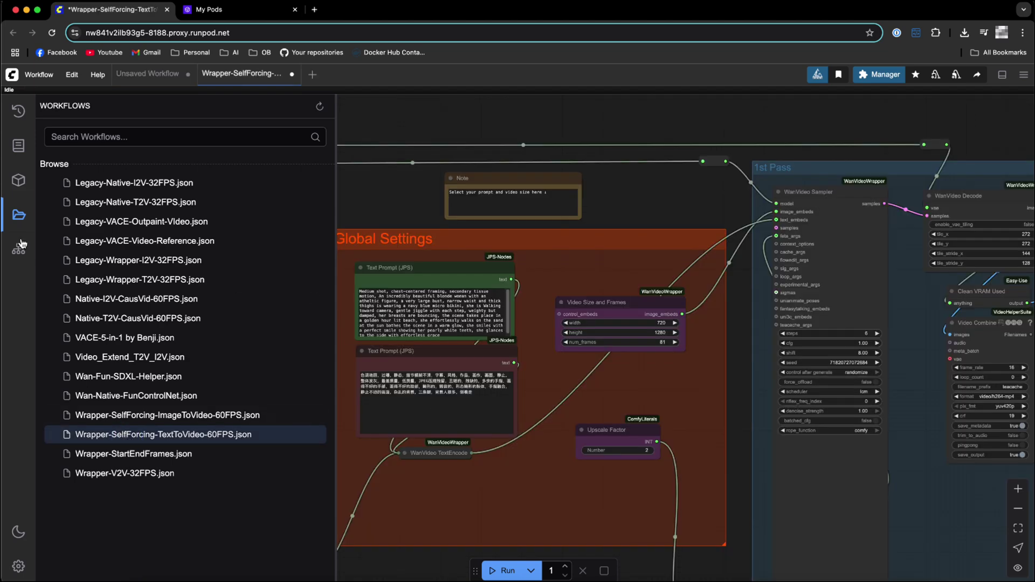
pyautogui.click(19, 215)
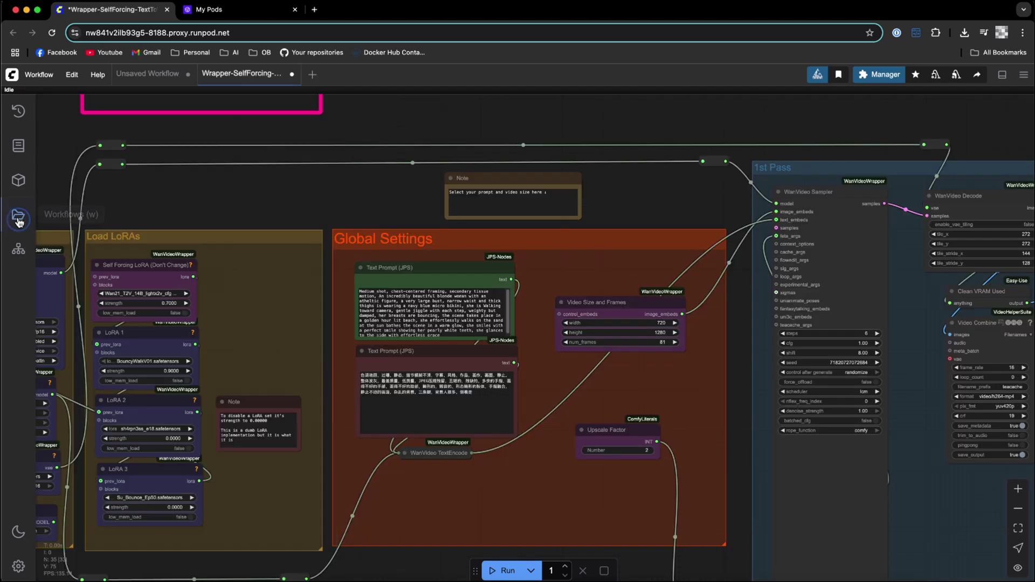
pyautogui.moveTo(395, 510); pyautogui.dragTo(467, 486)
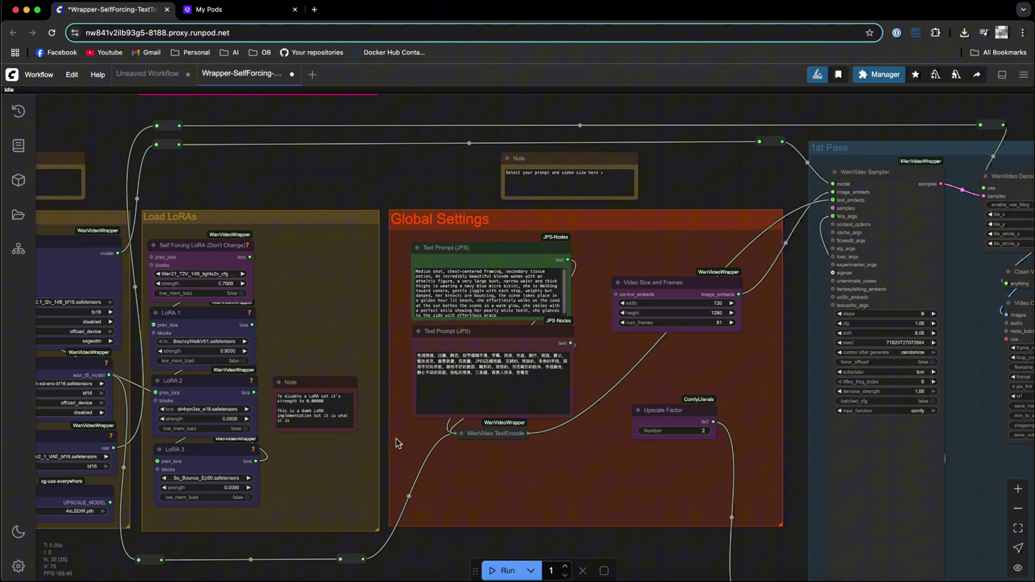
pyautogui.scroll(-2, 350, 447)
pyautogui.moveTo(333, 463); pyautogui.dragTo(475, 436)
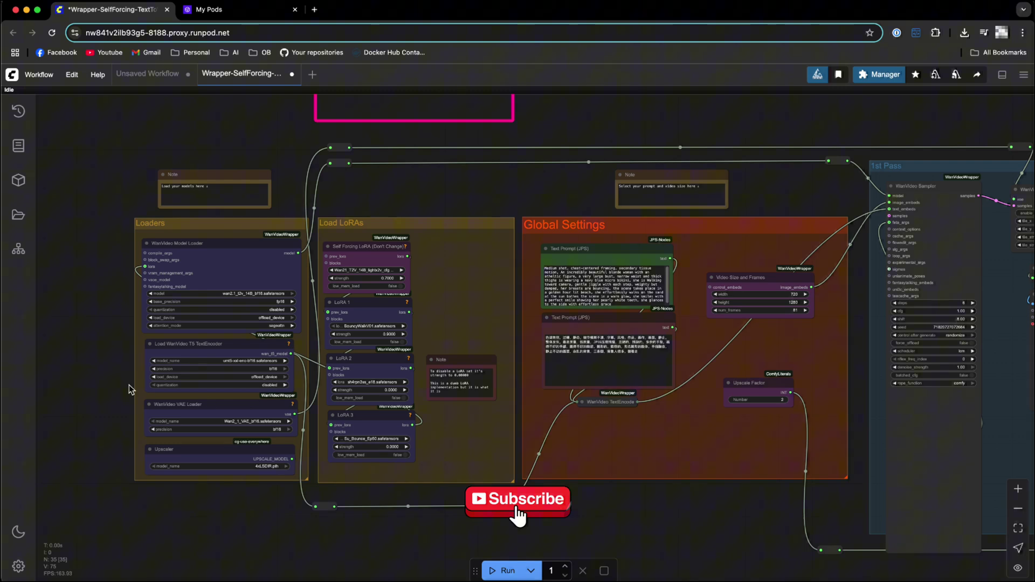
pyautogui.scroll(5, 87, 316)
pyautogui.scroll(-5, 81, 307)
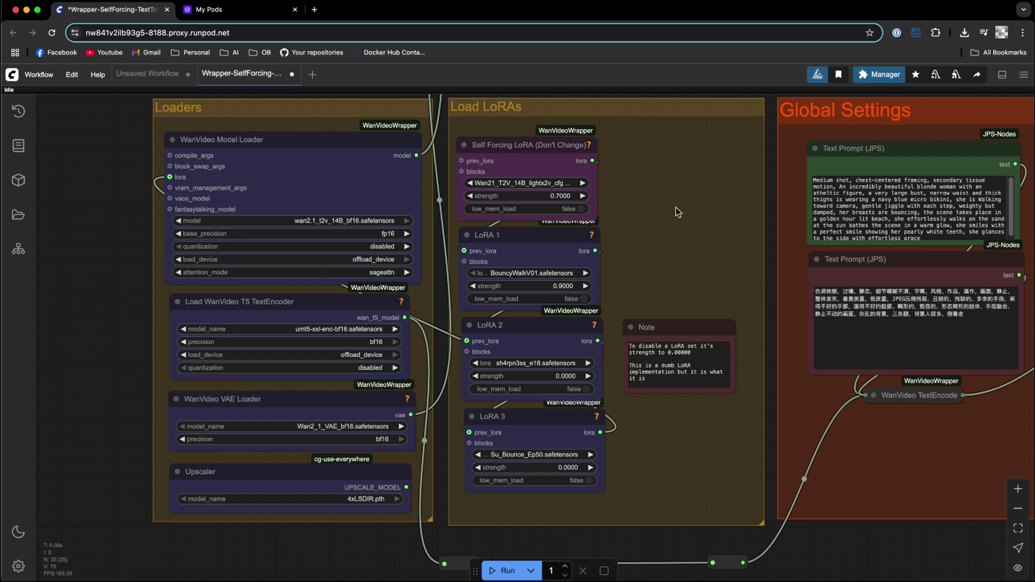
pyautogui.moveTo(687, 203); pyautogui.dragTo(555, 307)
pyautogui.scroll(5, 306, 146)
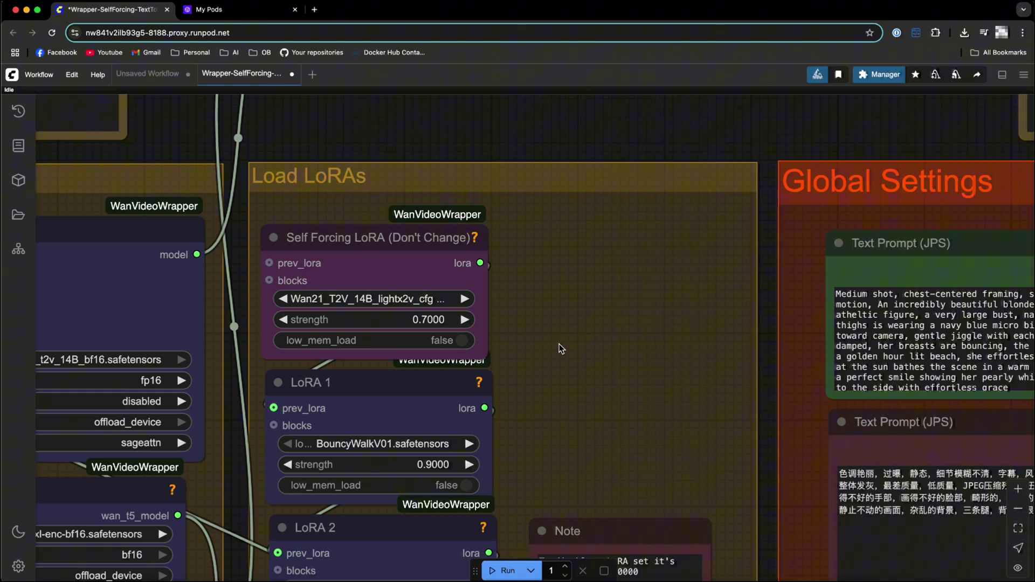
pyautogui.scroll(-4, 558, 344)
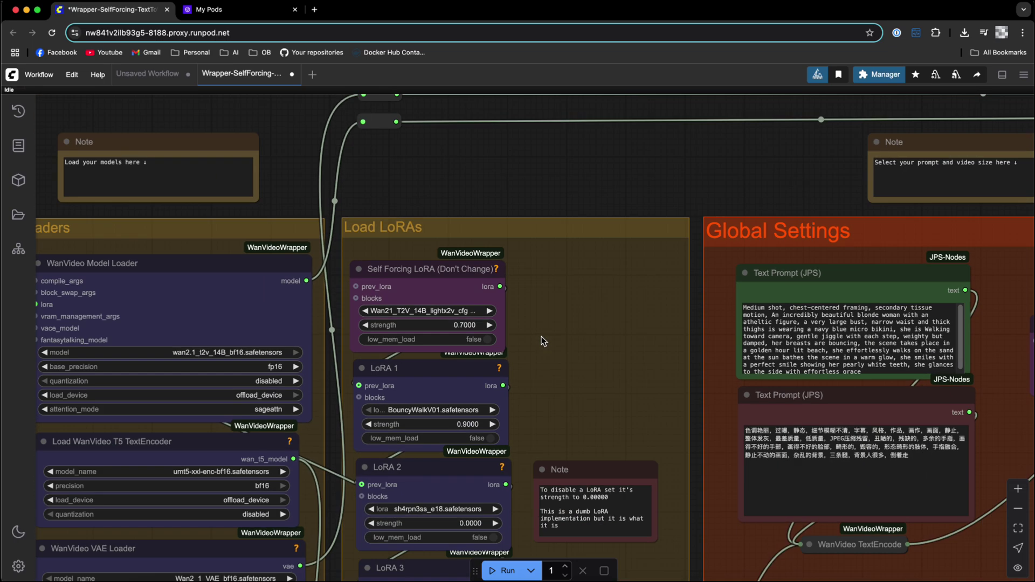
pyautogui.moveTo(548, 343); pyautogui.dragTo(558, 217)
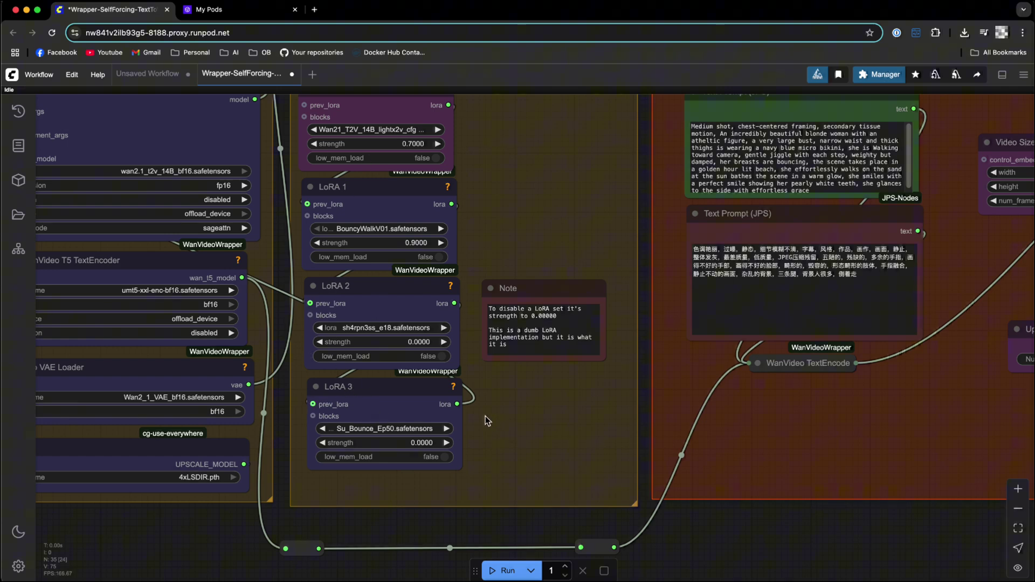
pyautogui.click(392, 395)
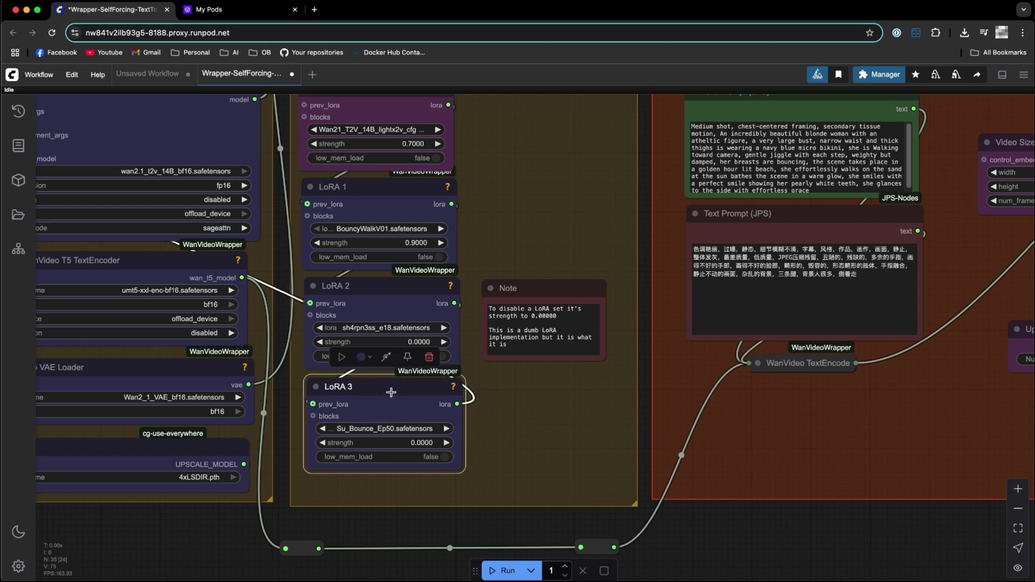
pyautogui.click(486, 407)
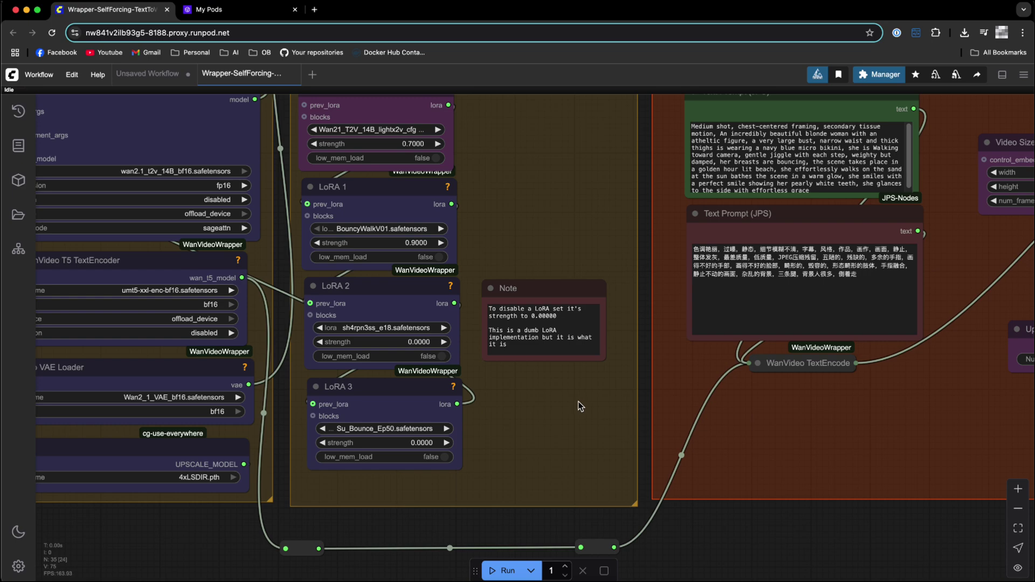
pyautogui.moveTo(578, 401); pyautogui.dragTo(491, 450)
pyautogui.moveTo(508, 199); pyautogui.dragTo(216, 238)
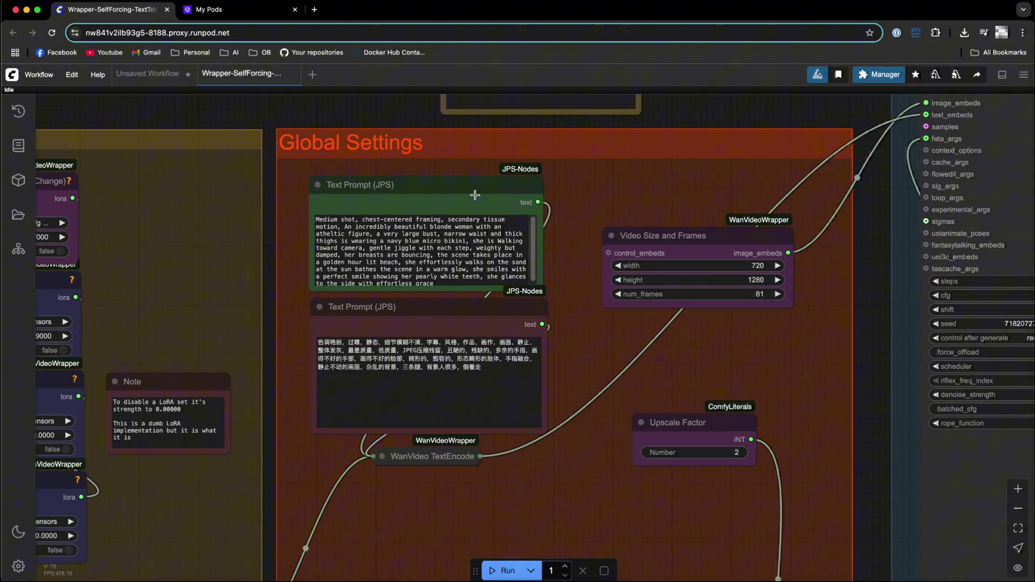
pyautogui.moveTo(770, 351); pyautogui.dragTo(508, 335)
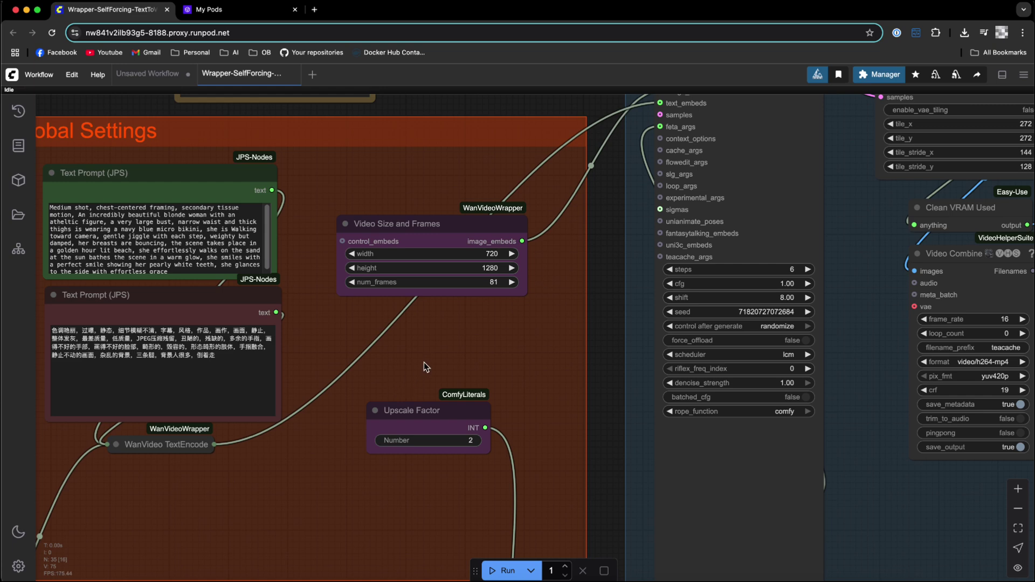
# Re-enter the Video Size as width 720 and height 1280, then save the workflow
pyautogui.moveTo(425, 357); pyautogui.dragTo(440, 381)
pyautogui.scroll(4, 450, 353)
pyautogui.click(504, 275)
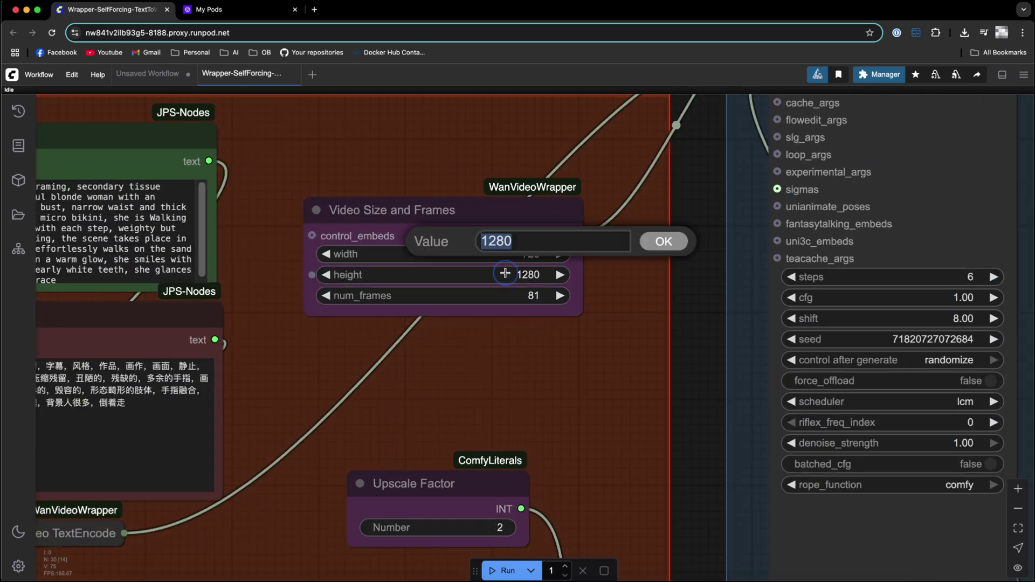
pyautogui.click(503, 254)
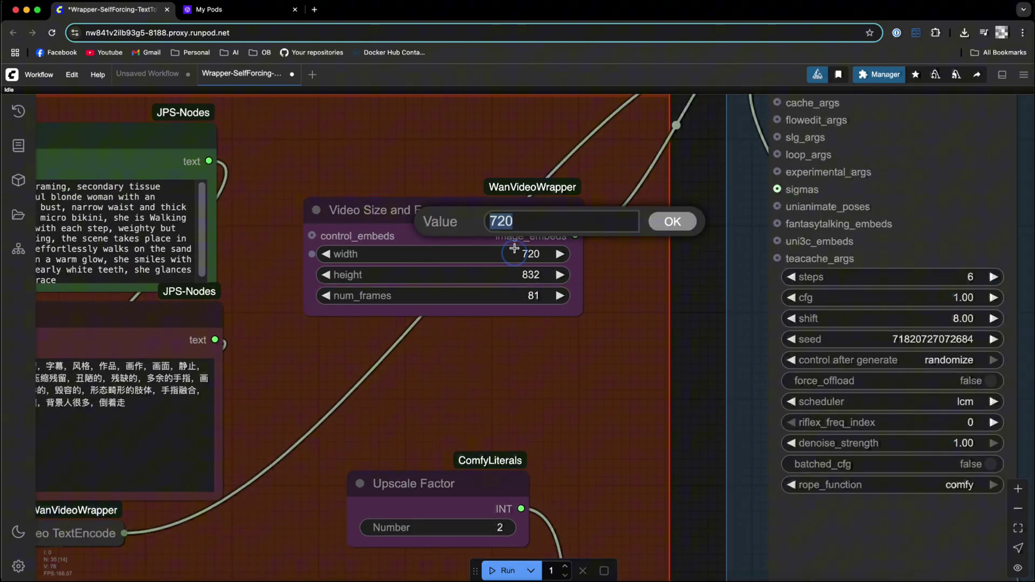
pyautogui.write('480')
pyautogui.press('Return')
pyautogui.click(504, 275)
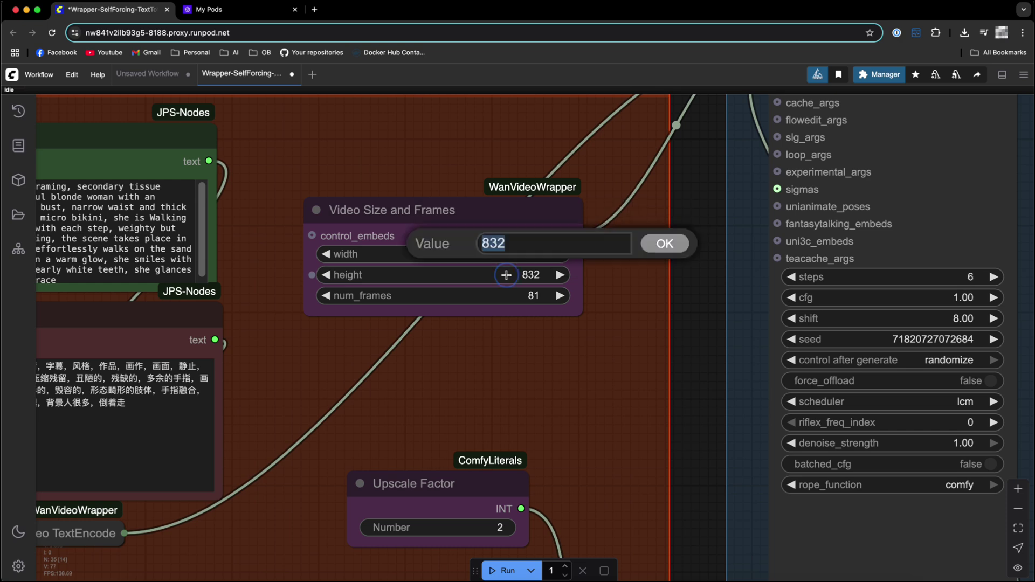
pyautogui.write('1280')
pyautogui.press('Return')
pyautogui.click(503, 254)
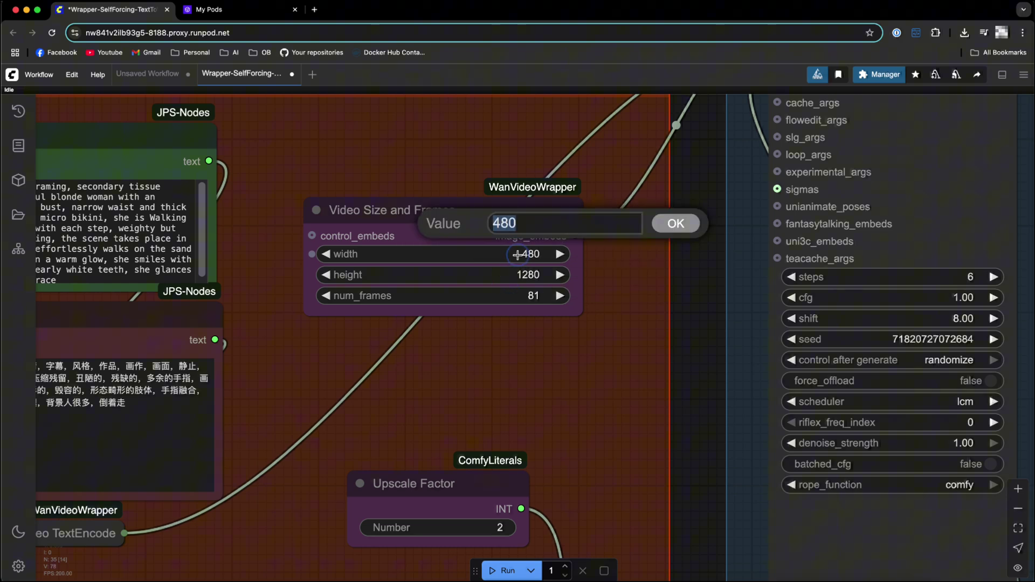
pyautogui.write('720')
pyautogui.press('Return')
pyautogui.hotkey('ctrl', 's')
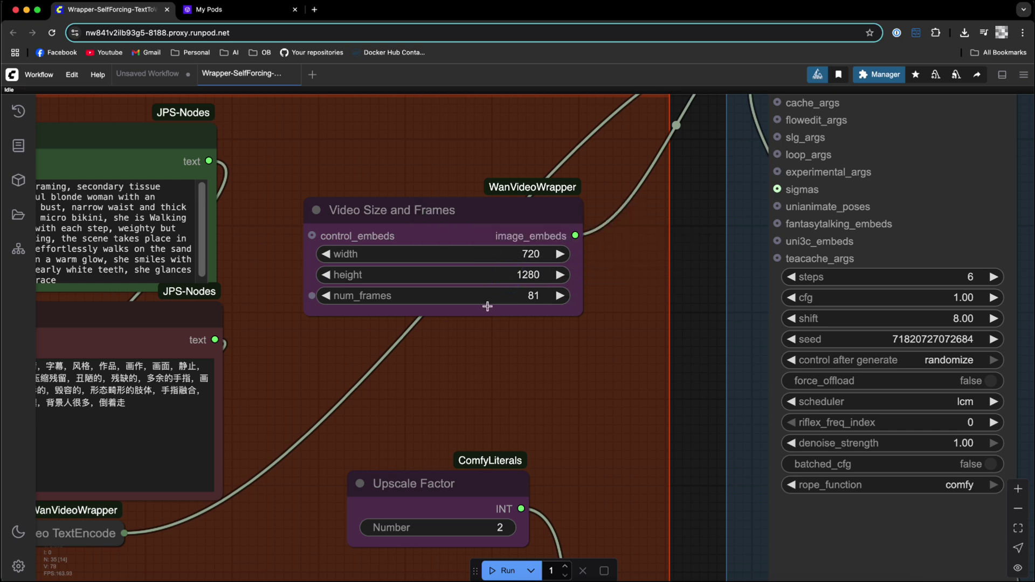
# Check the Loaders group's model quantization choices and leave it disabled
pyautogui.scroll(-5, 457, 358)
pyautogui.moveTo(346, 366); pyautogui.dragTo(538, 425)
pyautogui.scroll(6, 173, 277)
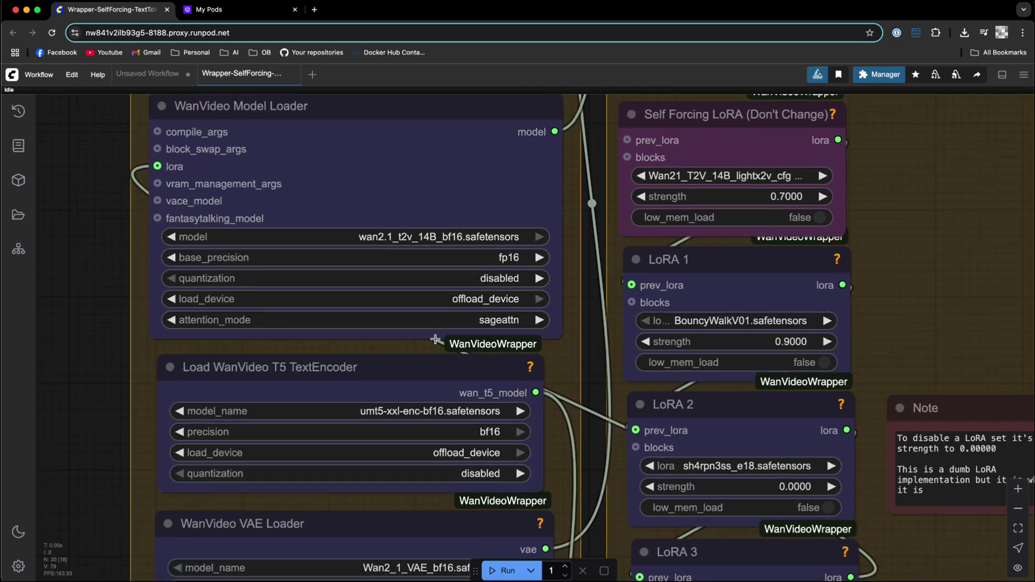
pyautogui.click(492, 279)
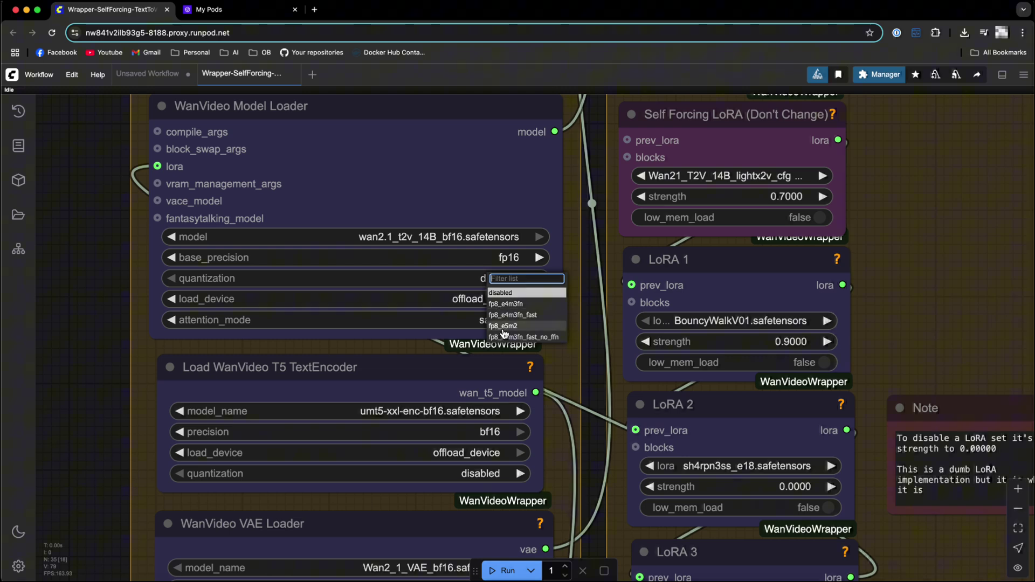
pyautogui.click(123, 307)
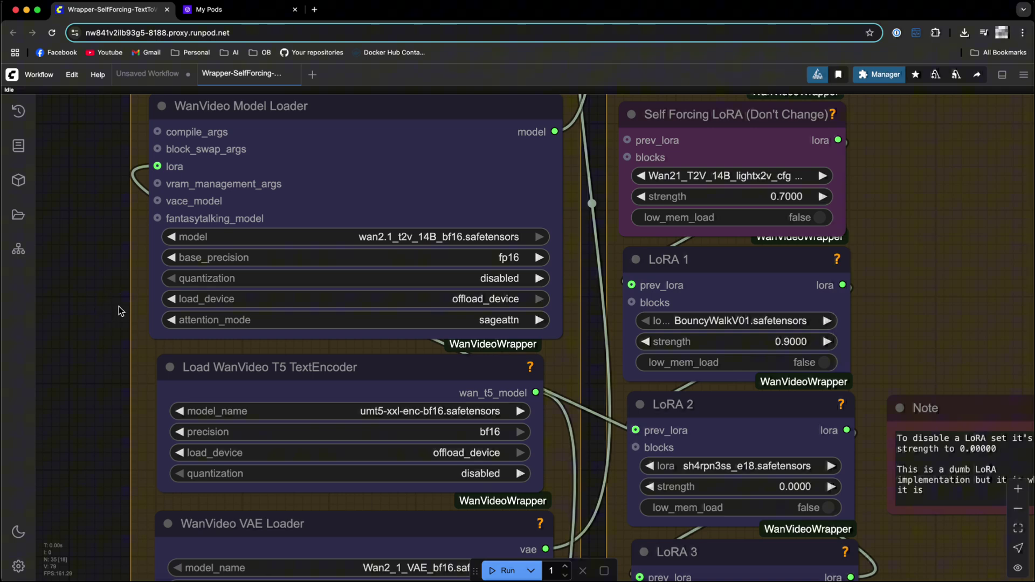
pyautogui.scroll(-7, 119, 306)
pyautogui.hscroll(15, 593, 289)
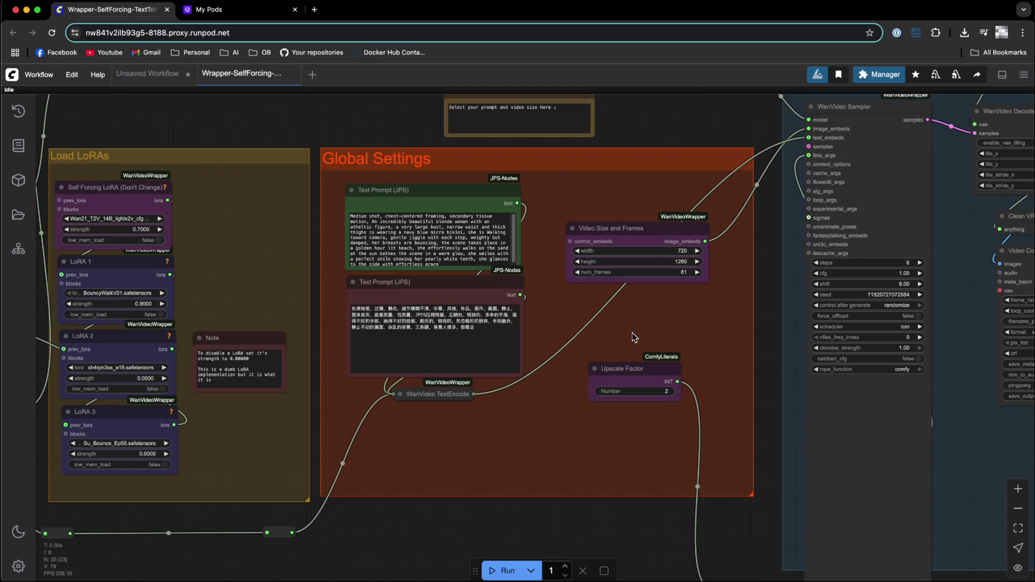
pyautogui.scroll(5, 388, 340)
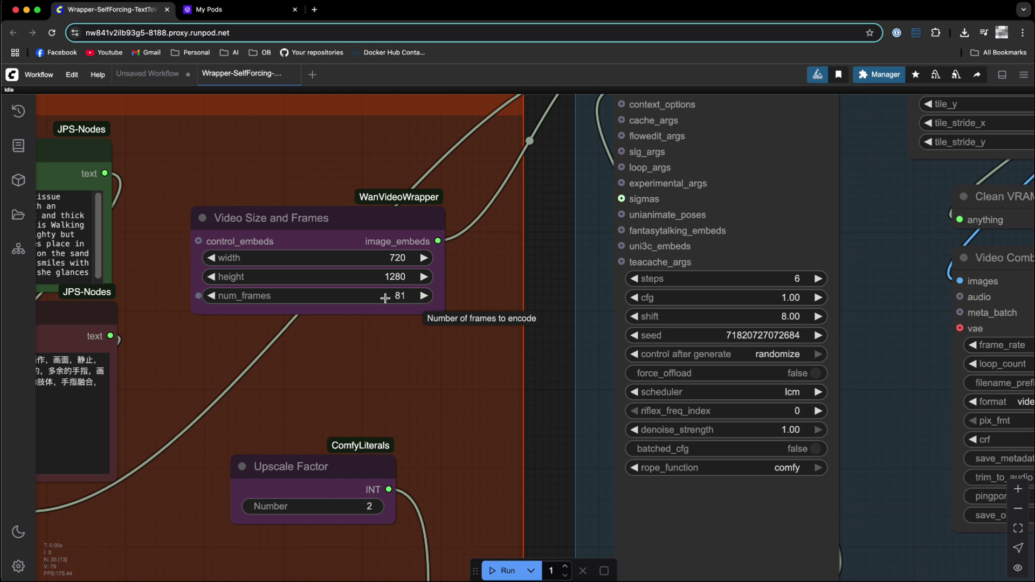
pyautogui.click(499, 570)
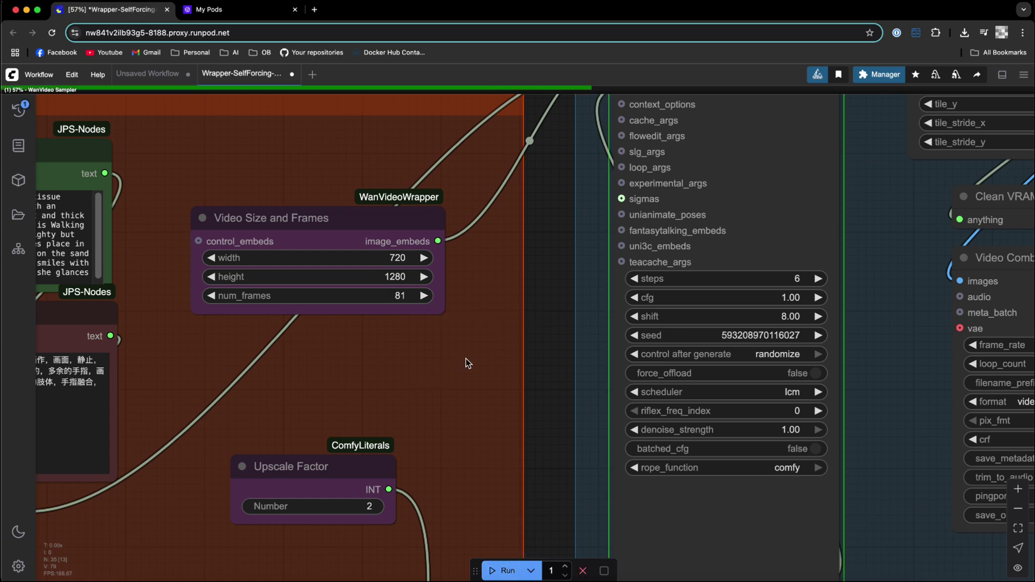
pyautogui.moveTo(466, 358); pyautogui.dragTo(156, 349)
pyautogui.moveTo(567, 386); pyautogui.dragTo(636, 384)
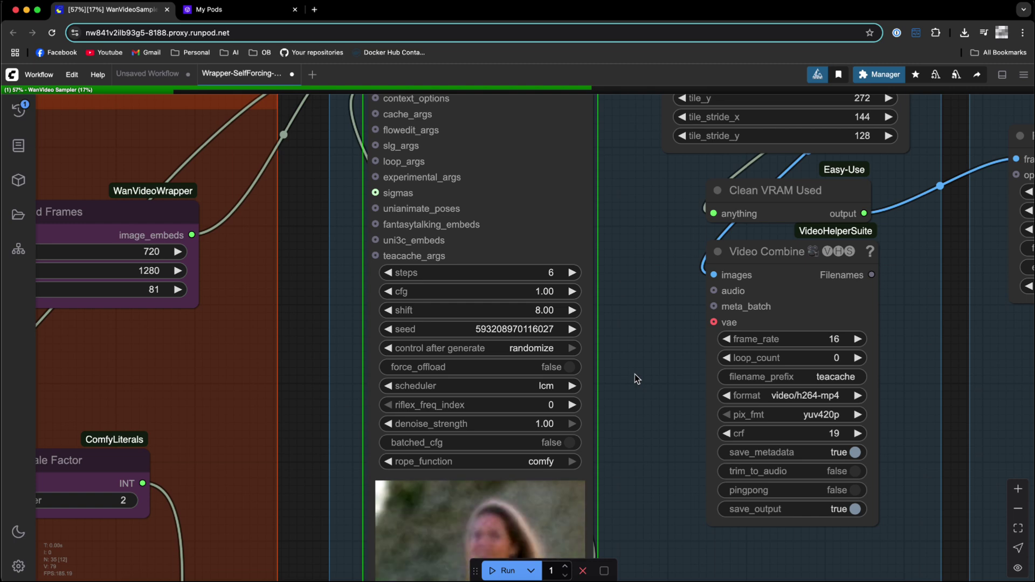
pyautogui.scroll(3, 635, 374)
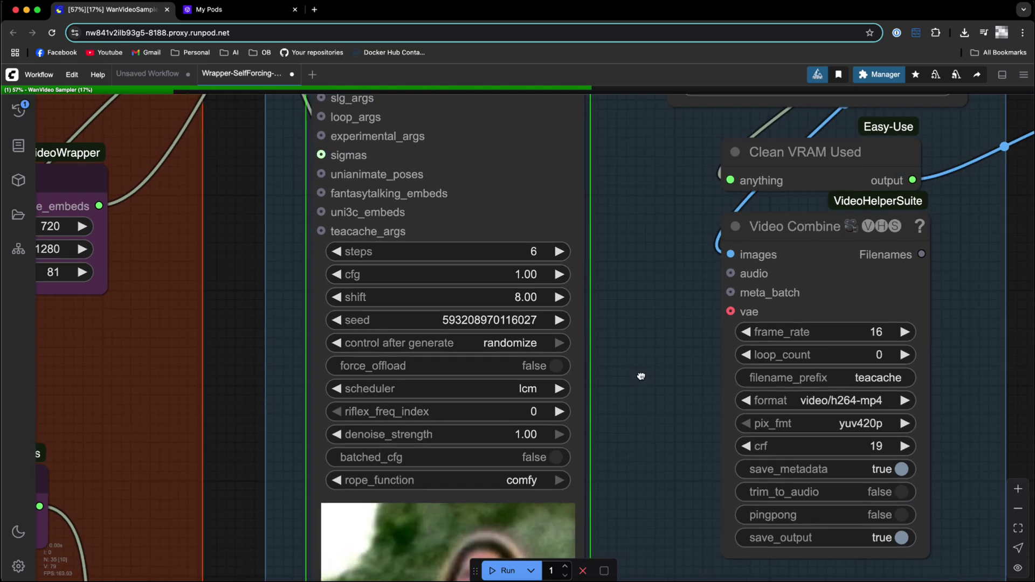
pyautogui.scroll(-2, 670, 433)
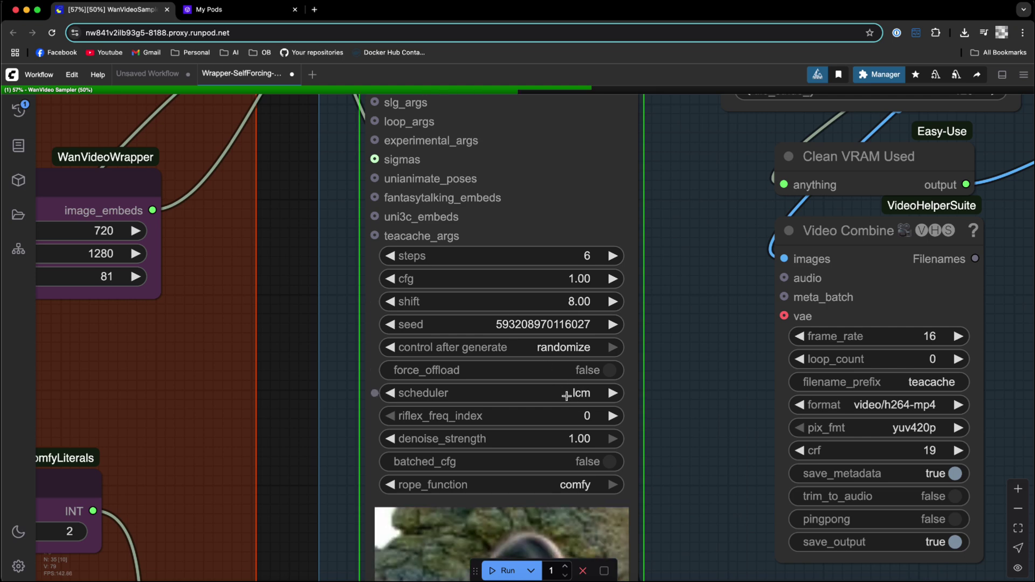
pyautogui.click(567, 395)
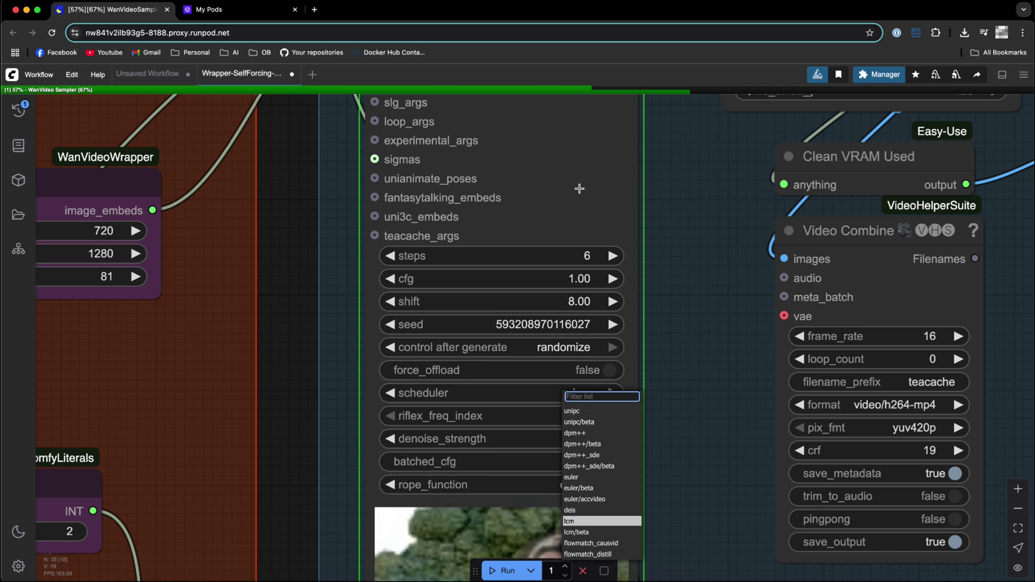
pyautogui.press('Return')
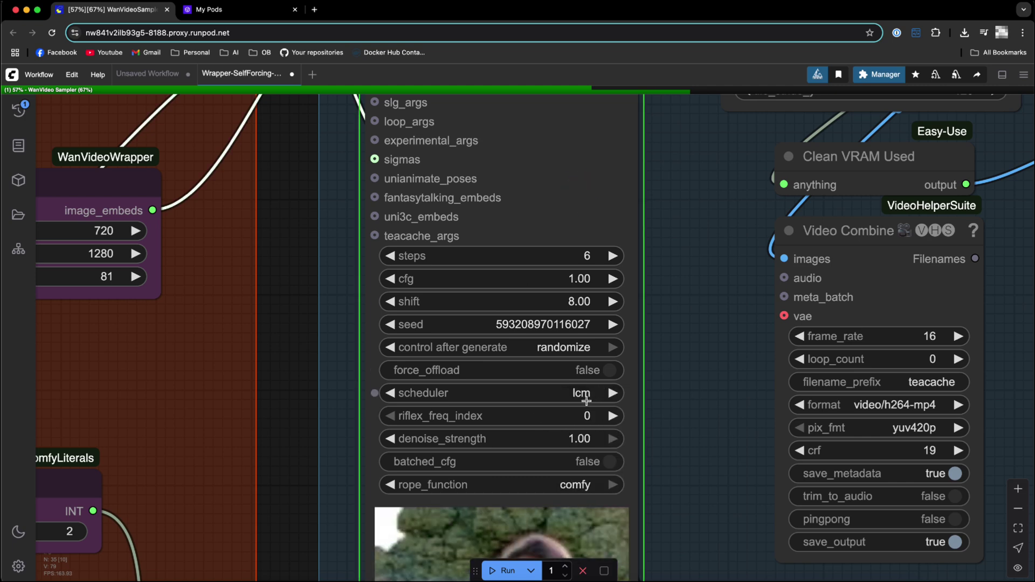
pyautogui.scroll(-5, 586, 400)
pyautogui.scroll(1, 372, 372)
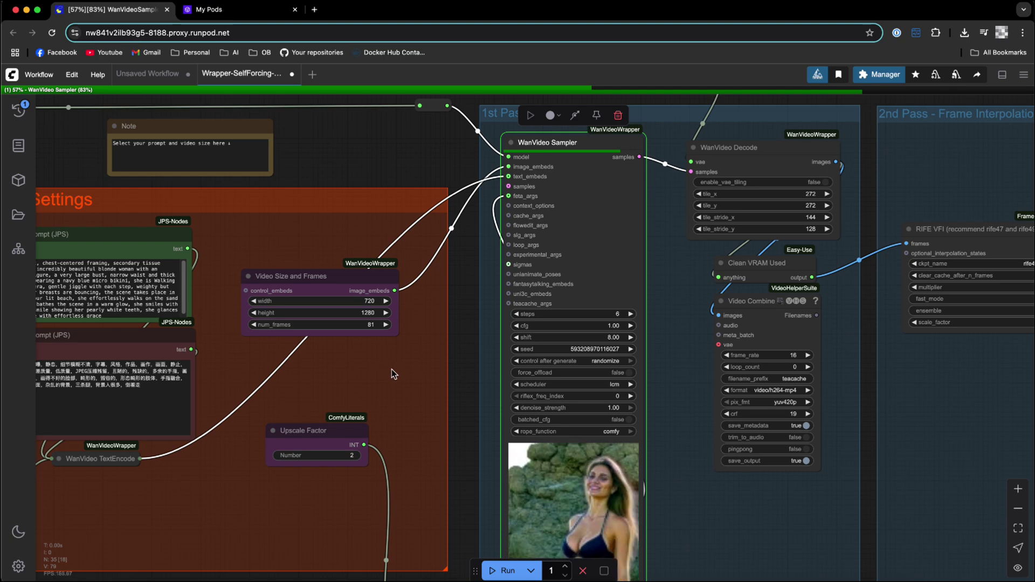
# Pan past the WanVideo Sampler to the first Video Combine node and watch the 16 FPS preview
pyautogui.moveTo(391, 370); pyautogui.dragTo(314, 350)
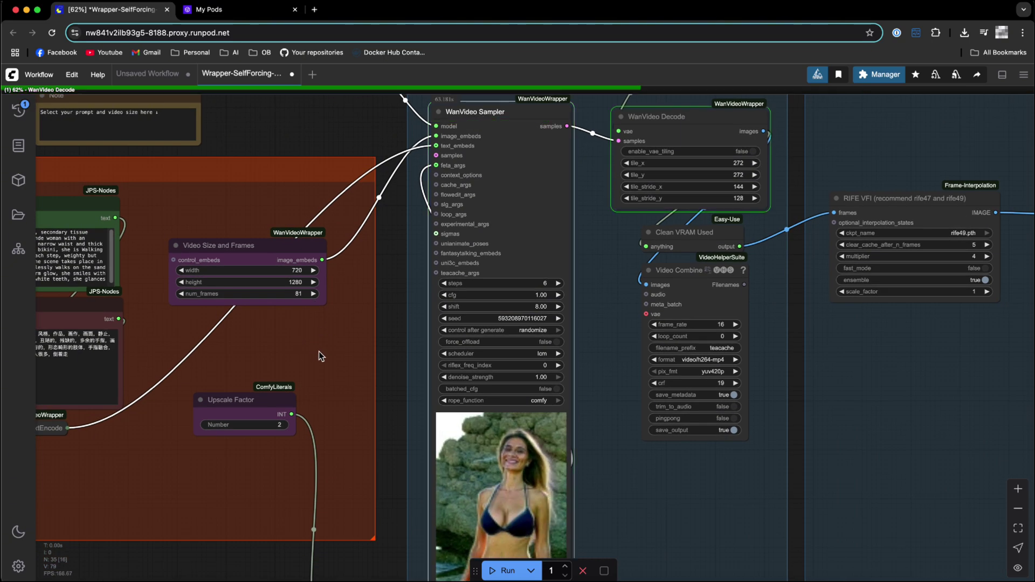
pyautogui.scroll(3, 319, 351)
pyautogui.scroll(5, 416, 163)
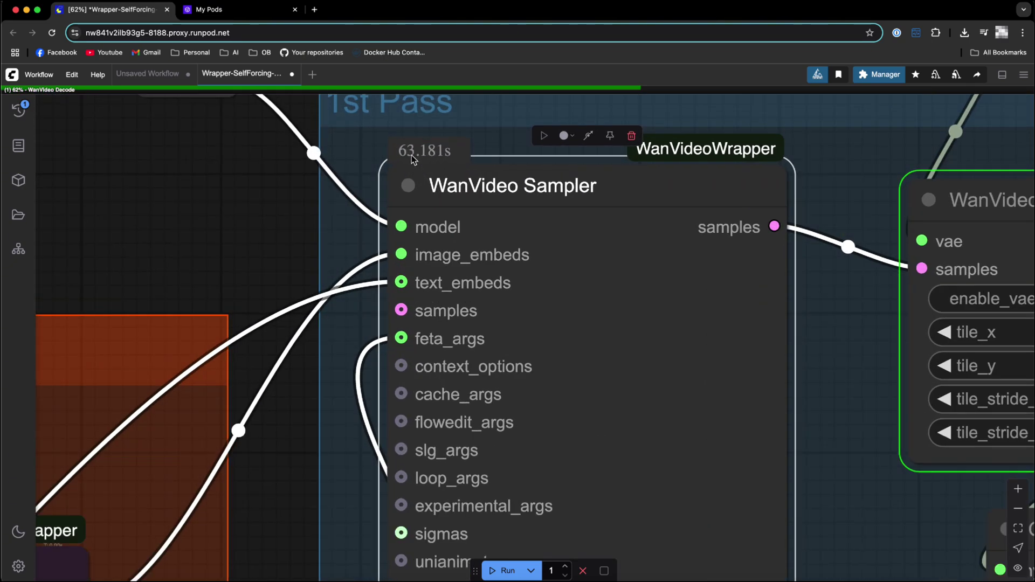
pyautogui.scroll(-6, 412, 154)
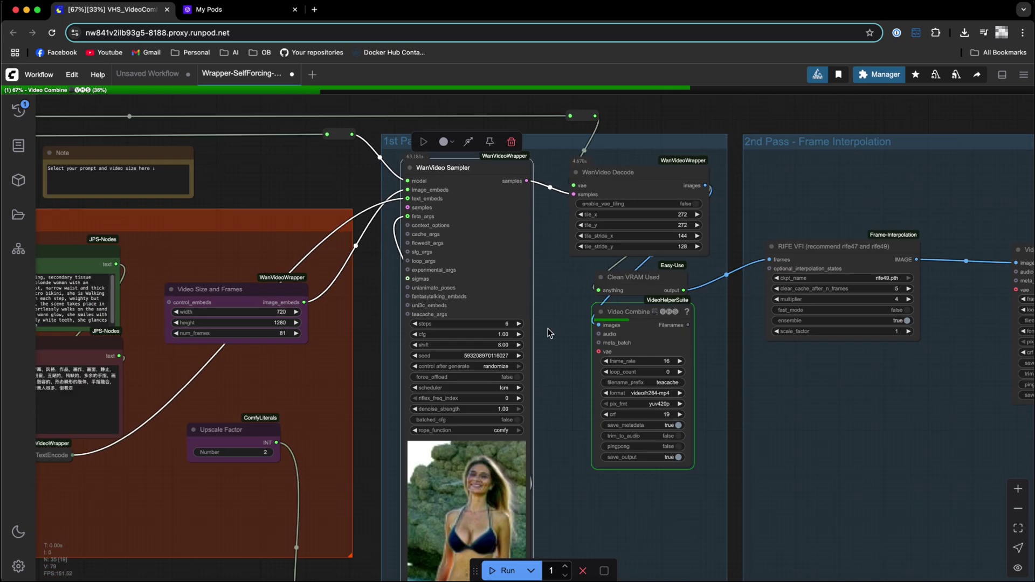
pyautogui.moveTo(548, 329); pyautogui.dragTo(404, 190)
pyautogui.scroll(2, 459, 291)
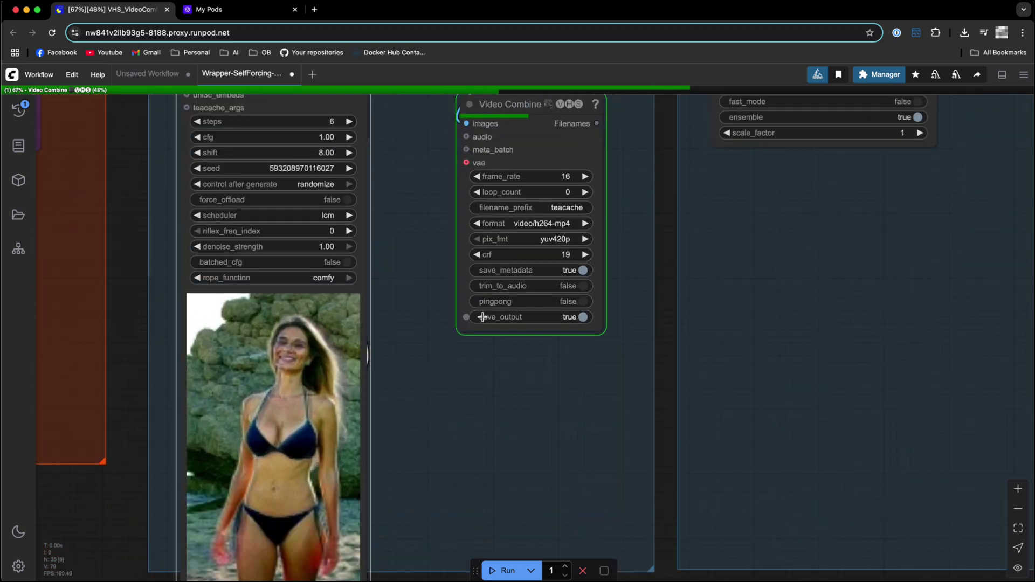
pyautogui.moveTo(804, 368); pyautogui.dragTo(770, 355)
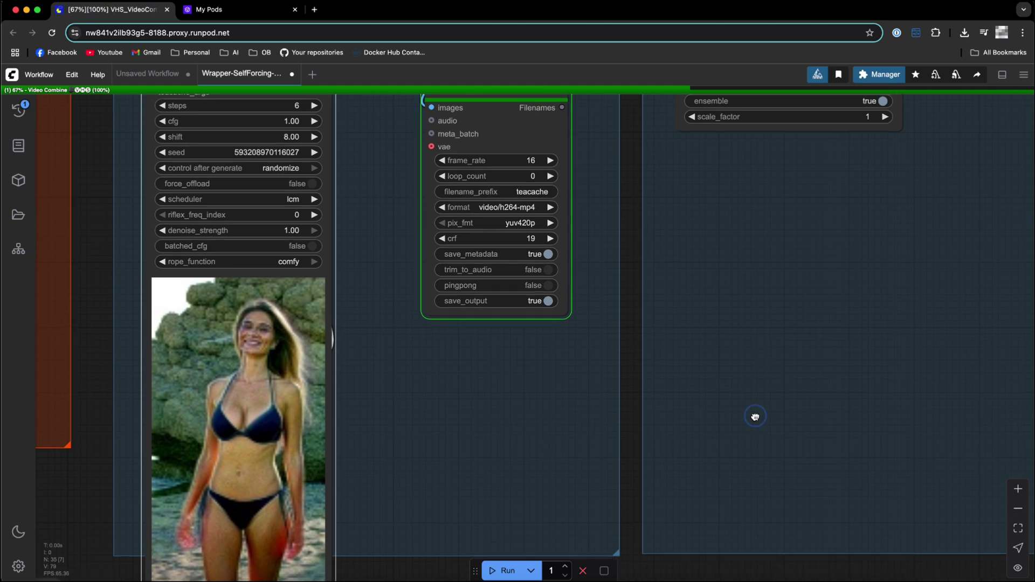
pyautogui.scroll(-3, 750, 340)
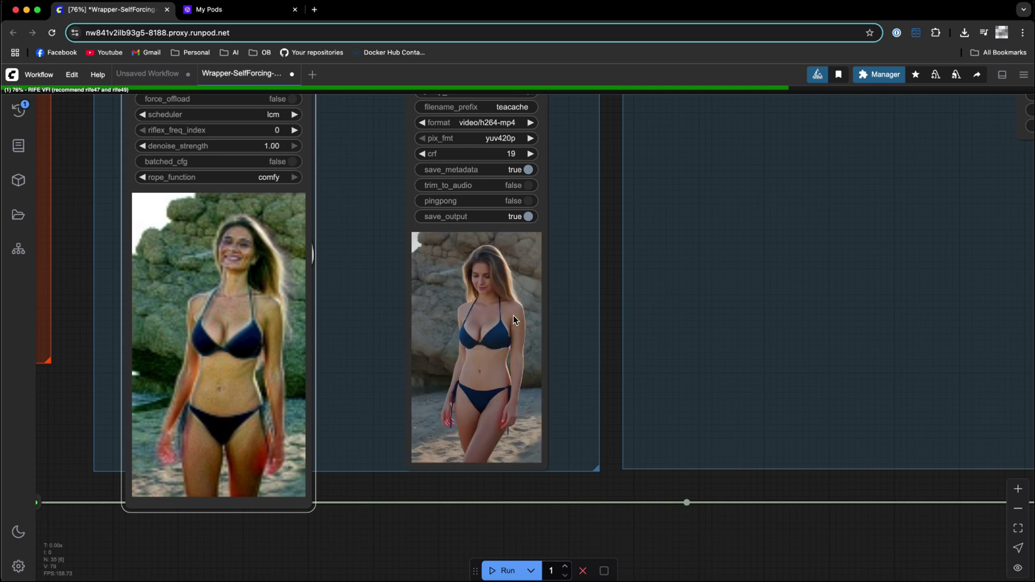
pyautogui.scroll(4, 485, 324)
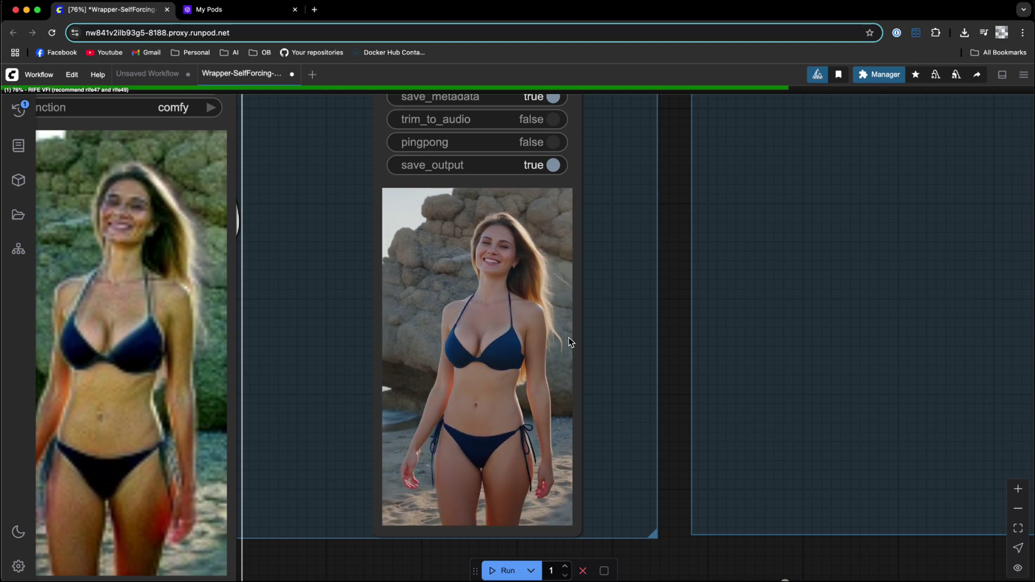
pyautogui.scroll(-8, 563, 339)
# Watch the RIFE VFI and 60 FPS Video Combine nodes, then pan back over the graph until the run finishes
pyautogui.moveTo(780, 204); pyautogui.dragTo(447, 408)
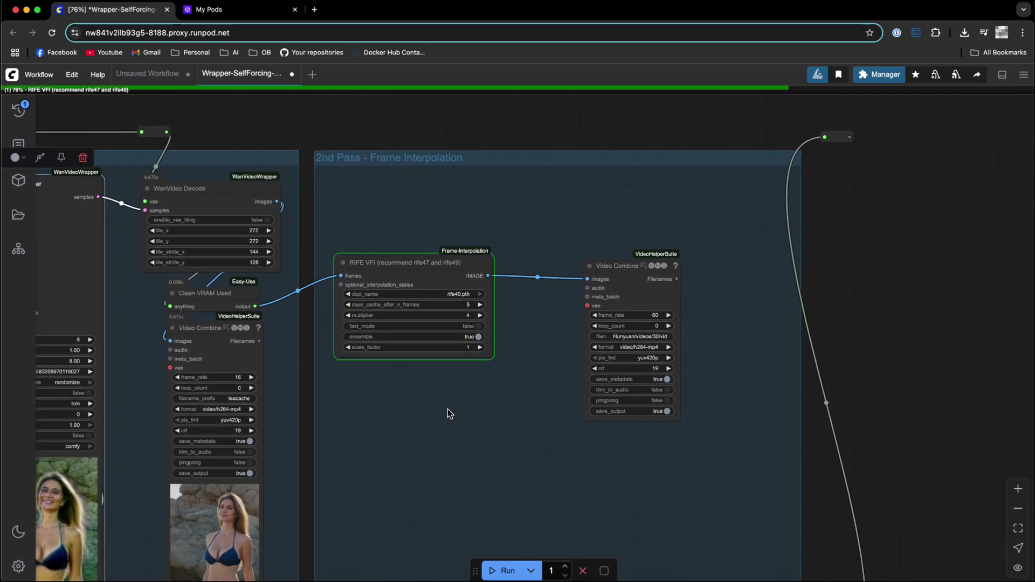
pyautogui.scroll(3, 442, 408)
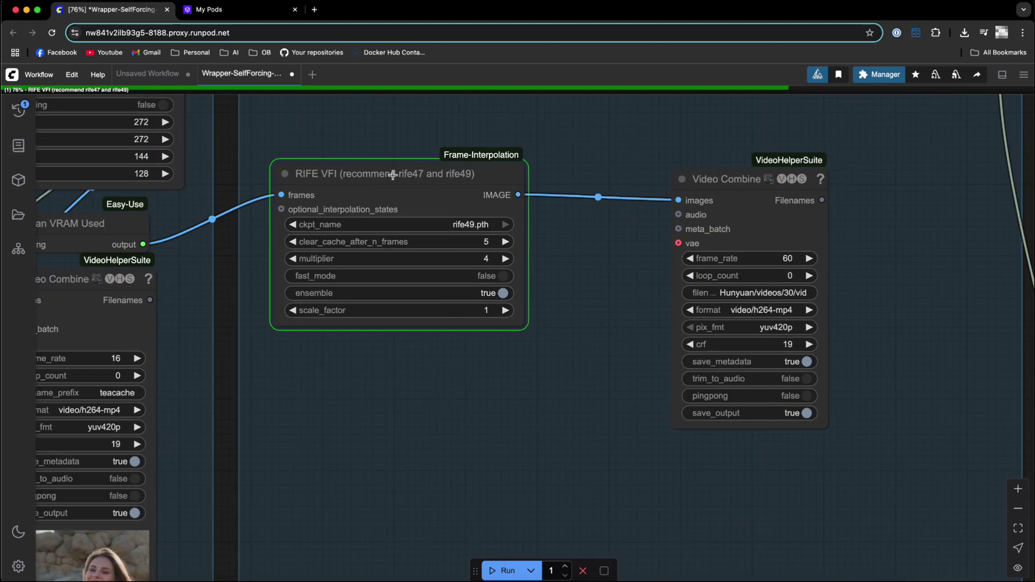
pyautogui.hscroll(2, 585, 399)
pyautogui.scroll(-5, 526, 446)
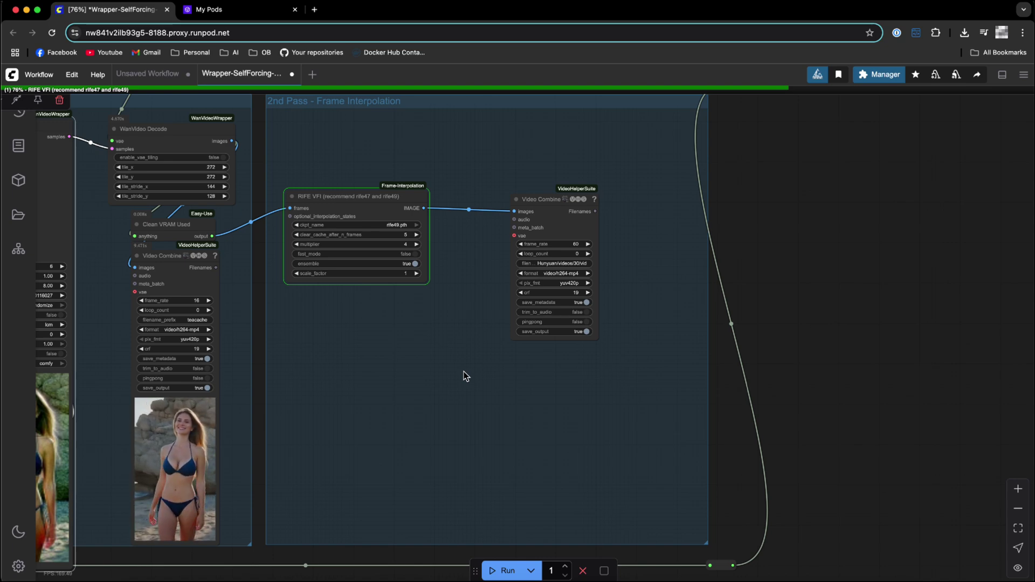
pyautogui.scroll(-2, 464, 371)
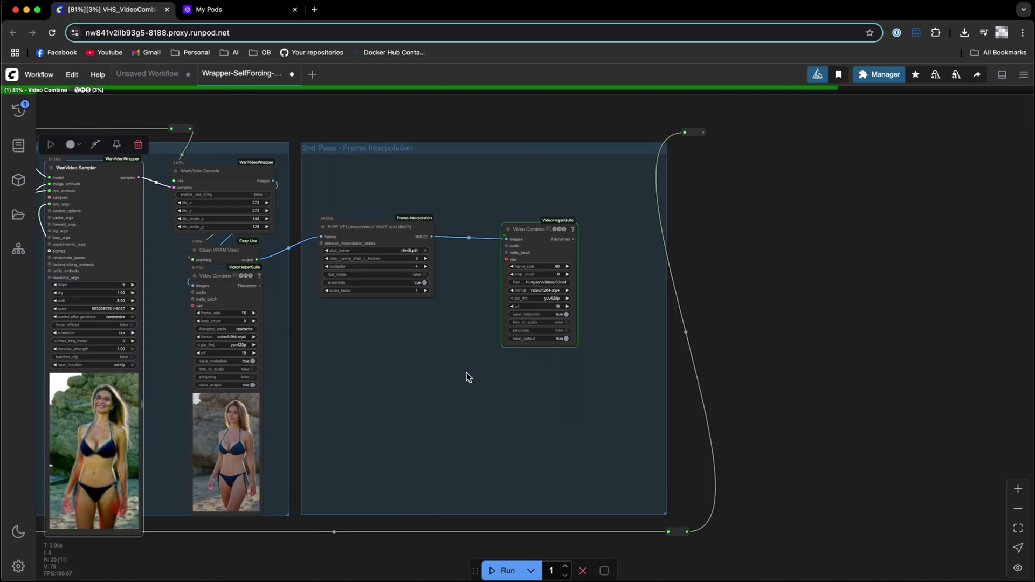
pyautogui.moveTo(441, 389); pyautogui.dragTo(871, 351)
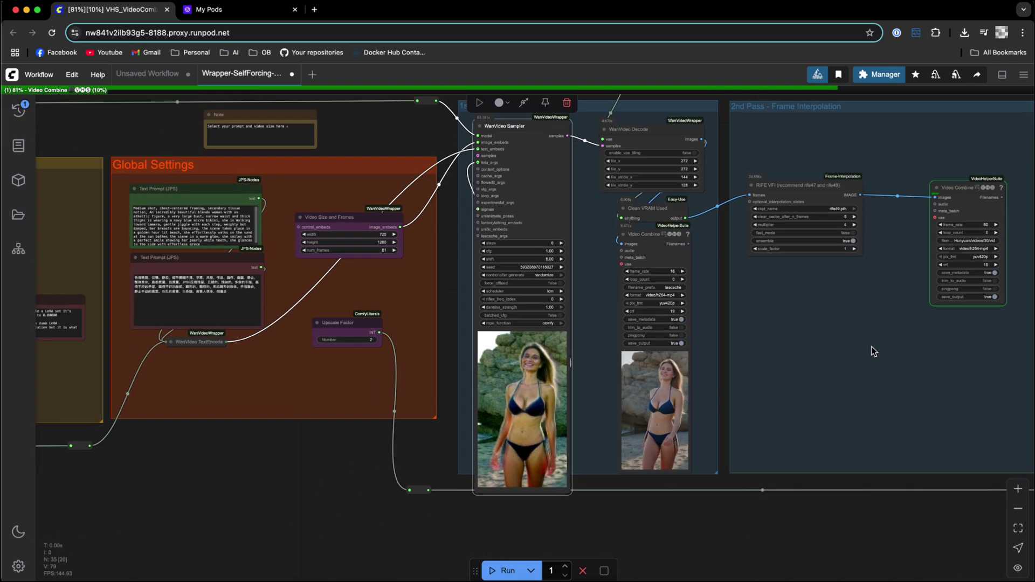
pyautogui.moveTo(235, 470); pyautogui.dragTo(437, 445)
pyautogui.scroll(-2, 279, 462)
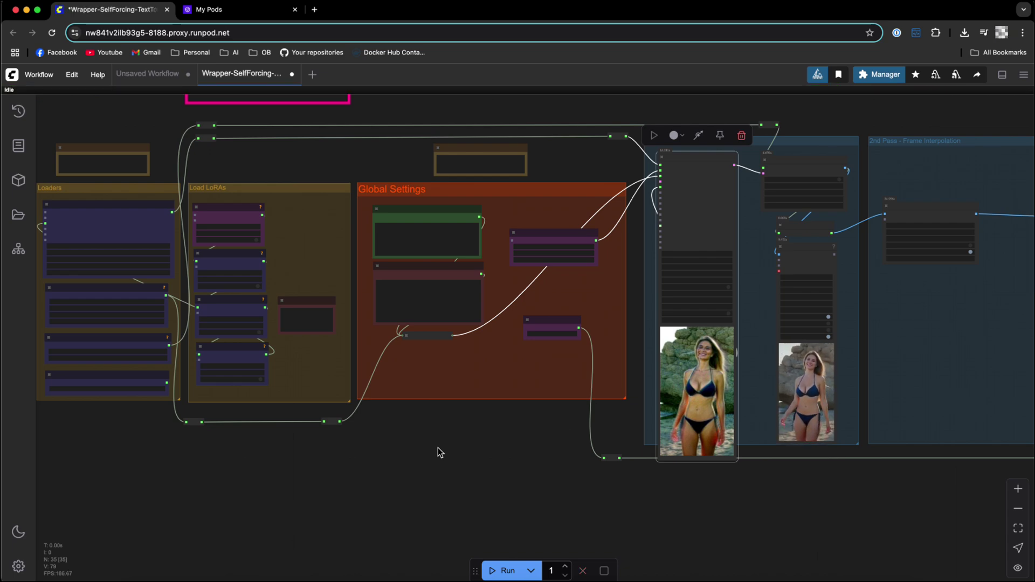
pyautogui.hscroll(5, 759, 304)
pyautogui.scroll(5, 759, 300)
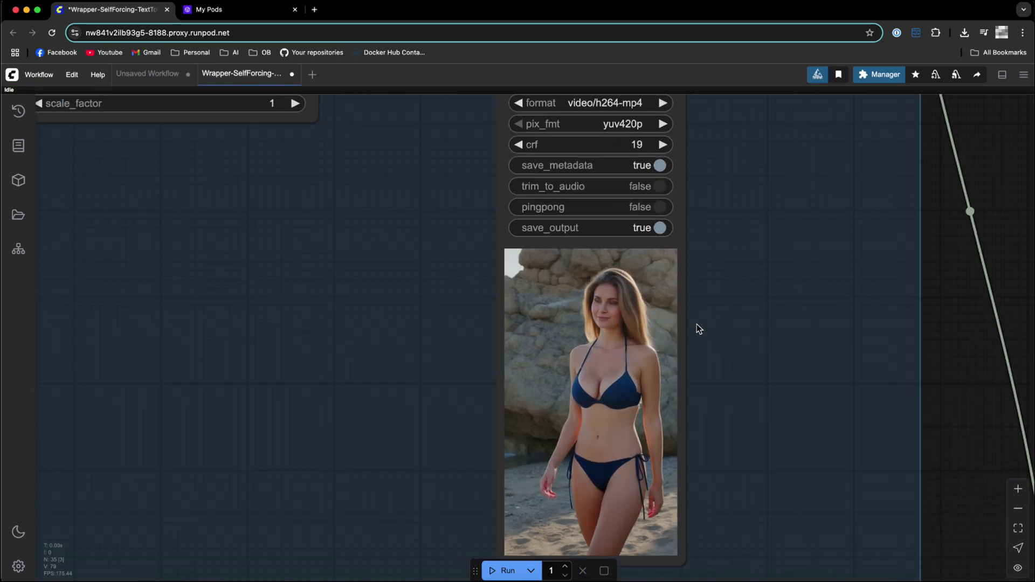
pyautogui.scroll(-3, 696, 325)
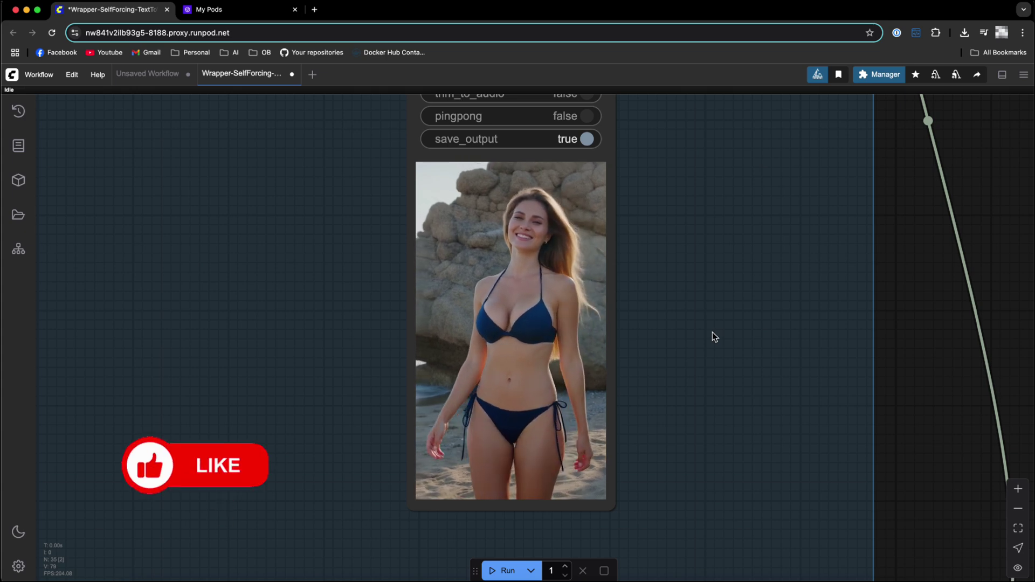
pyautogui.scroll(-8, 717, 326)
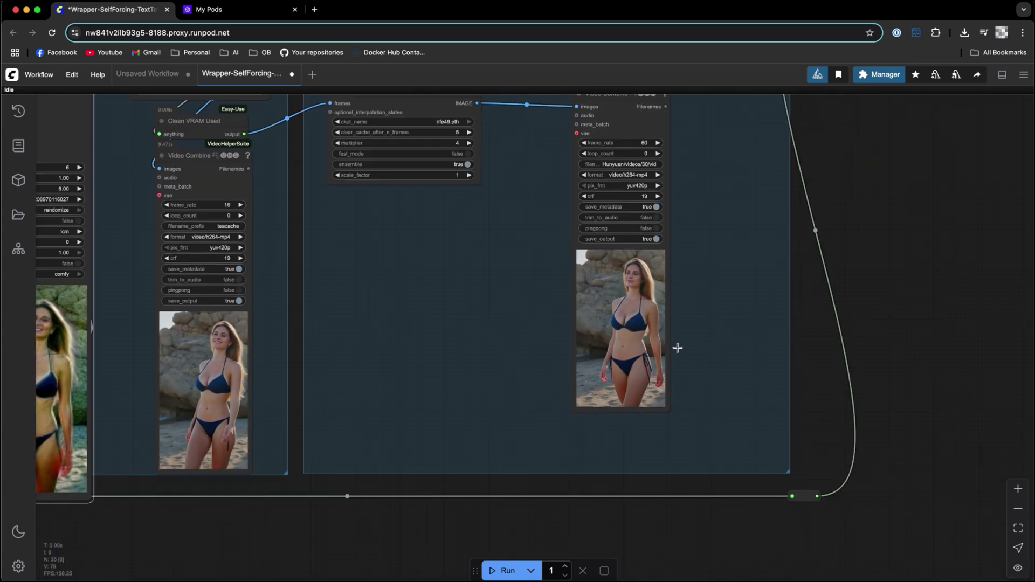